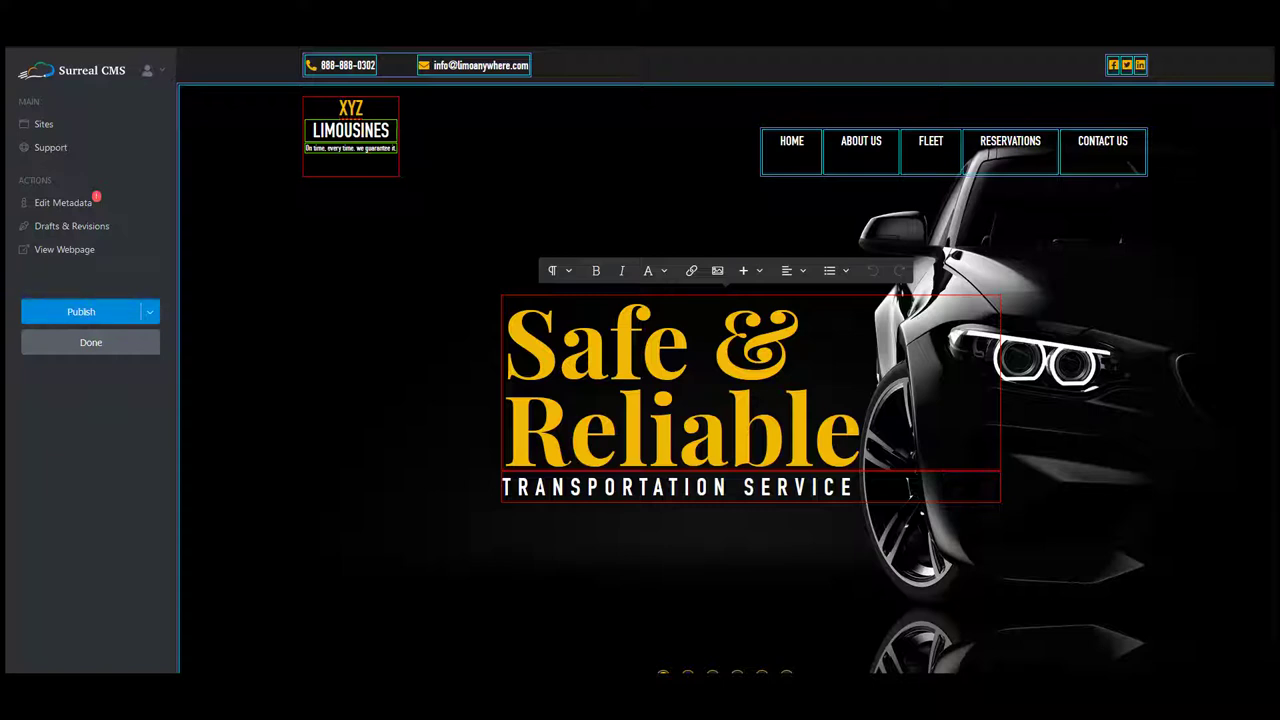
Step: Replace the first slide's 'Safe & Reliable' heading with 'Private & Safe'
key(Delete)
key(Delete)
key(Delete)
key(Delete)
key(Delete)
key(Delete)
key(Delete)
key(Delete)
key(Delete)
key(Delete)
key(Delete)
key(Delete)
key(Delete)
key(Delete)
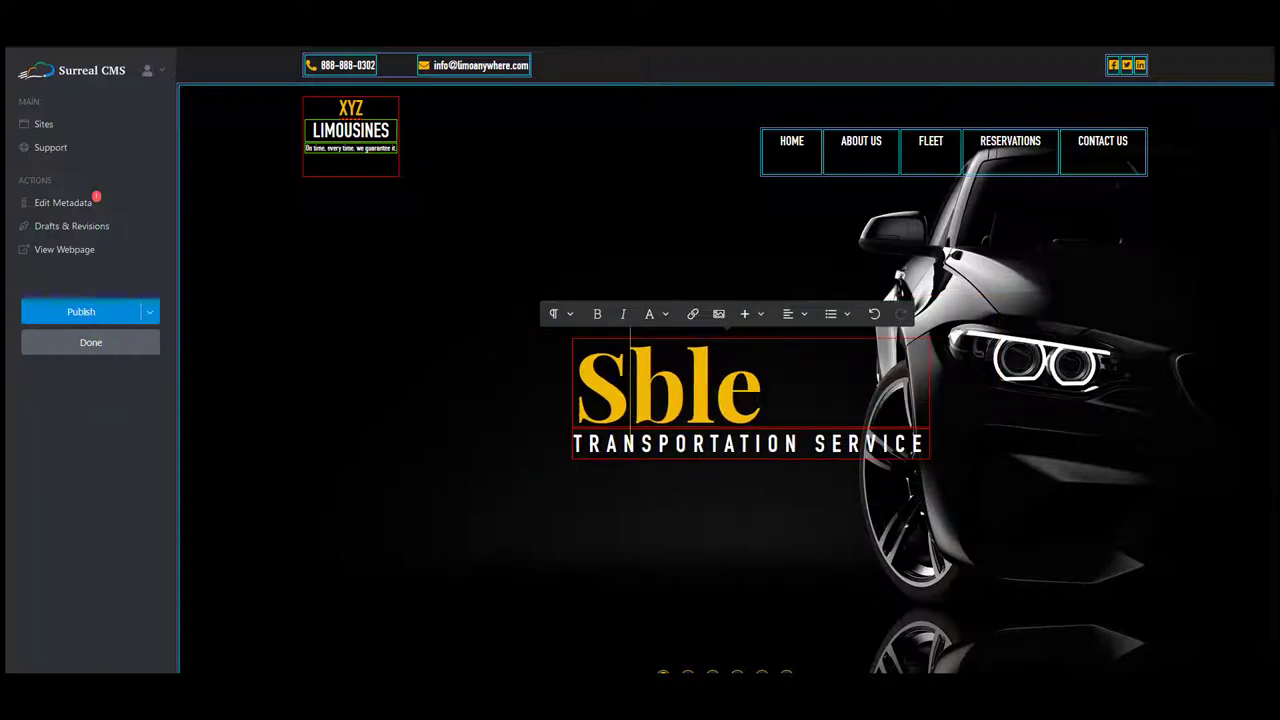
key(BackSpace)
text(P)
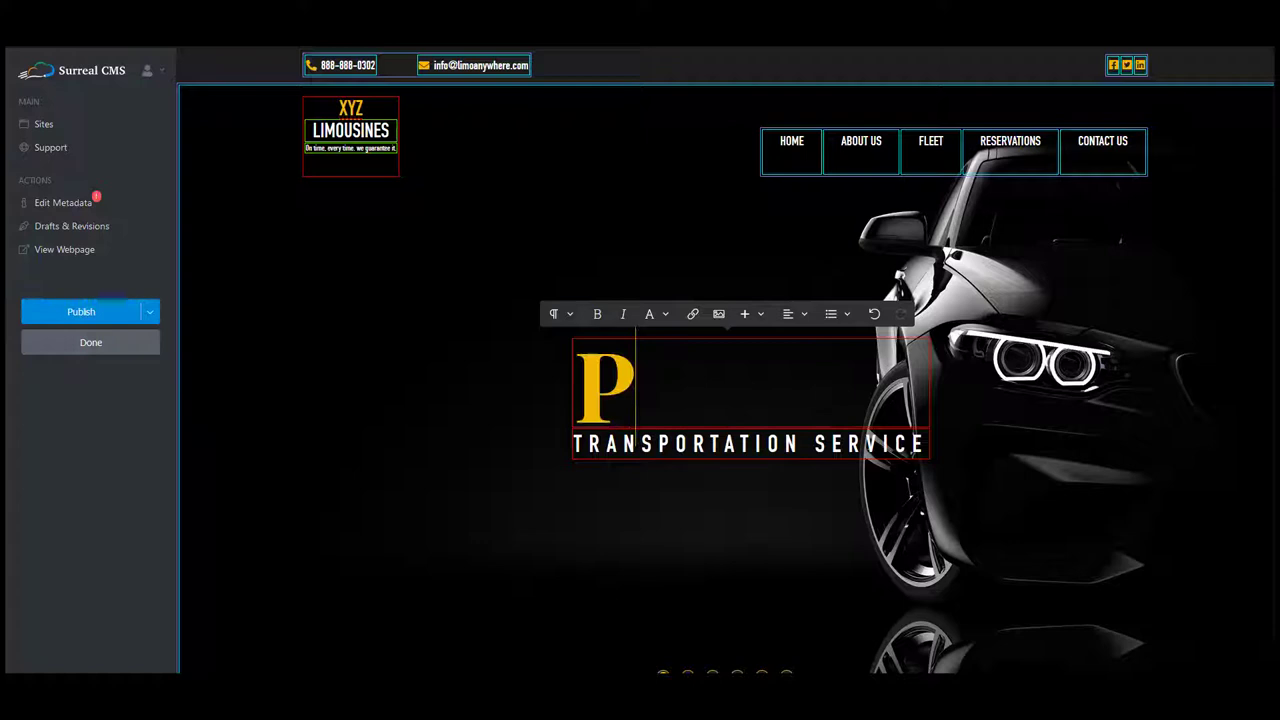
text(rivate & Safe)
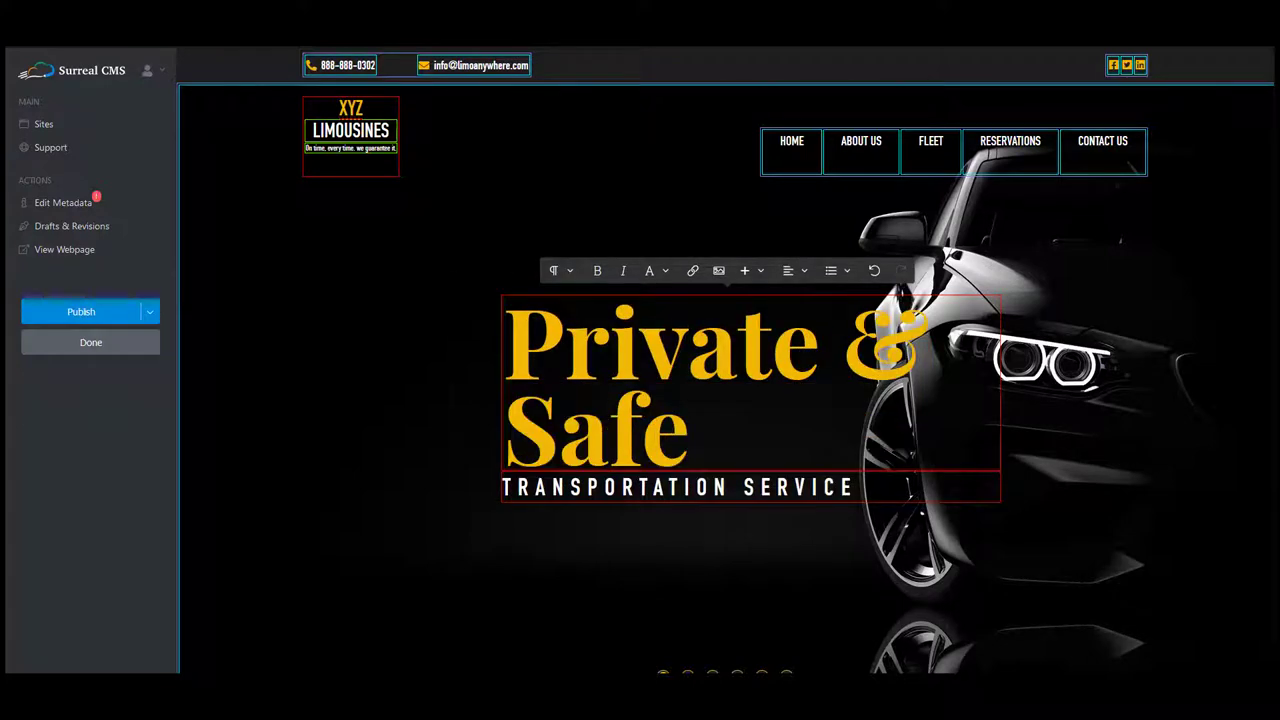
Step: Change the subtitle to 'TOURS OF WASHINGTON D.C.' and bring up the slide's Background settings
drag(552, 487, 856, 487)
key(BackSpace)
key(BackSpace)
key(BackSpace)
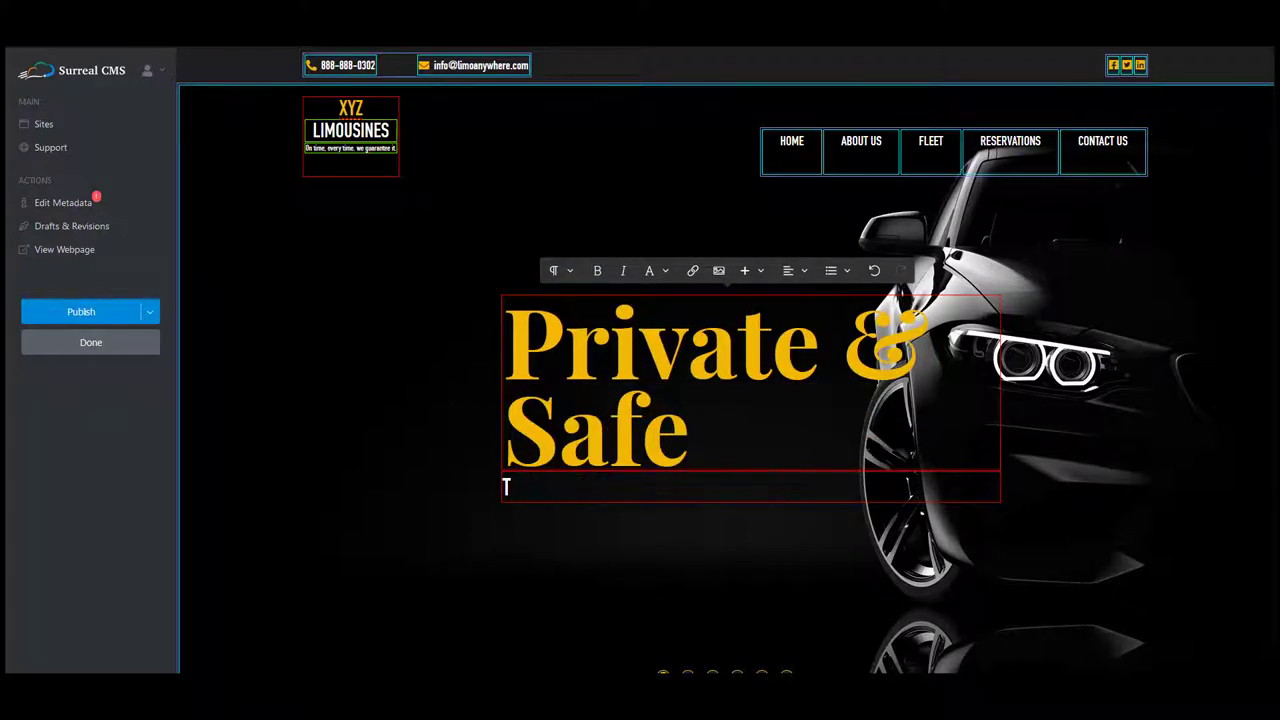
text(OURS OF WASHINGTON D.C.)
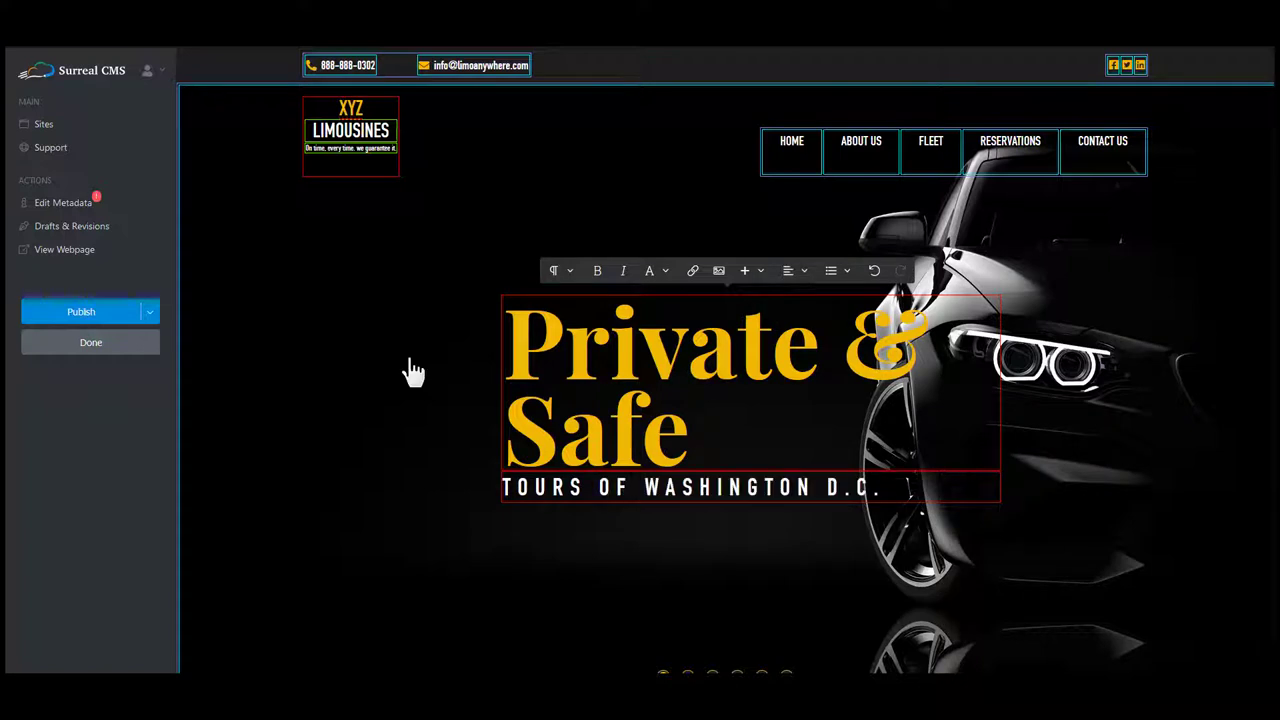
click(413, 372)
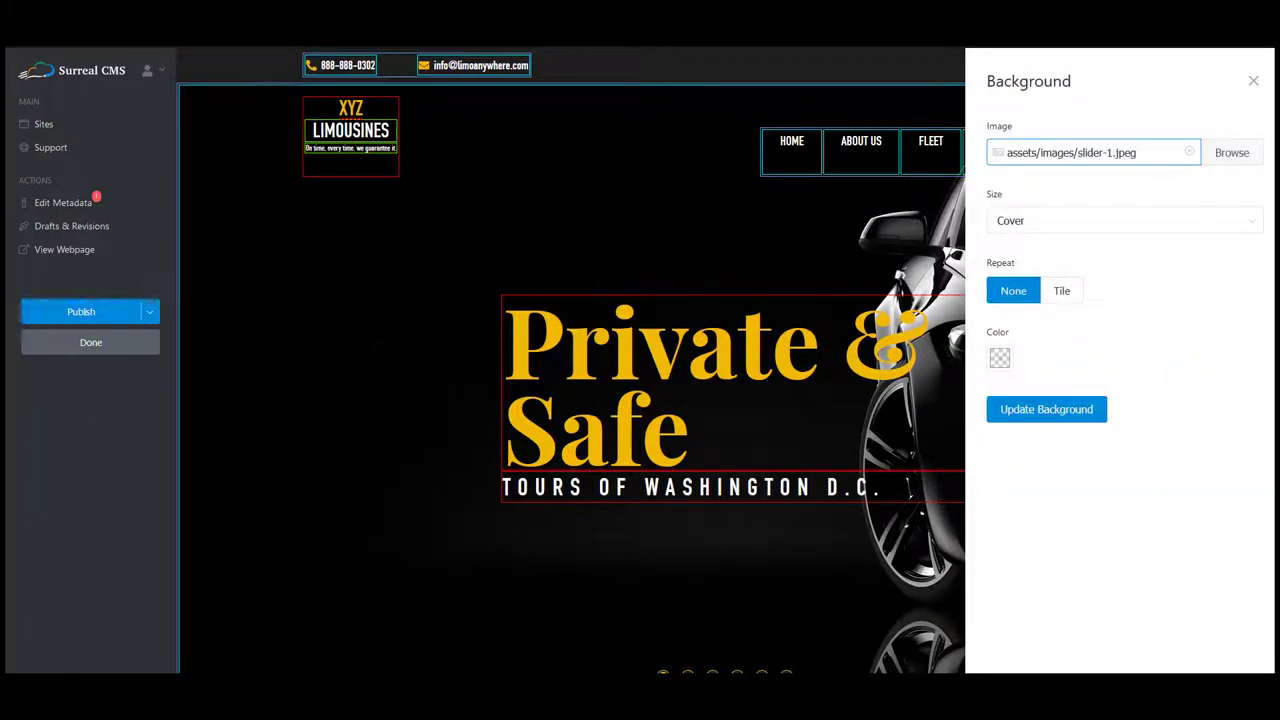
Step: Set the slide background to the Lincoln Memorial sunset photo from an Unsplash 'washington dc' search
click(1232, 155)
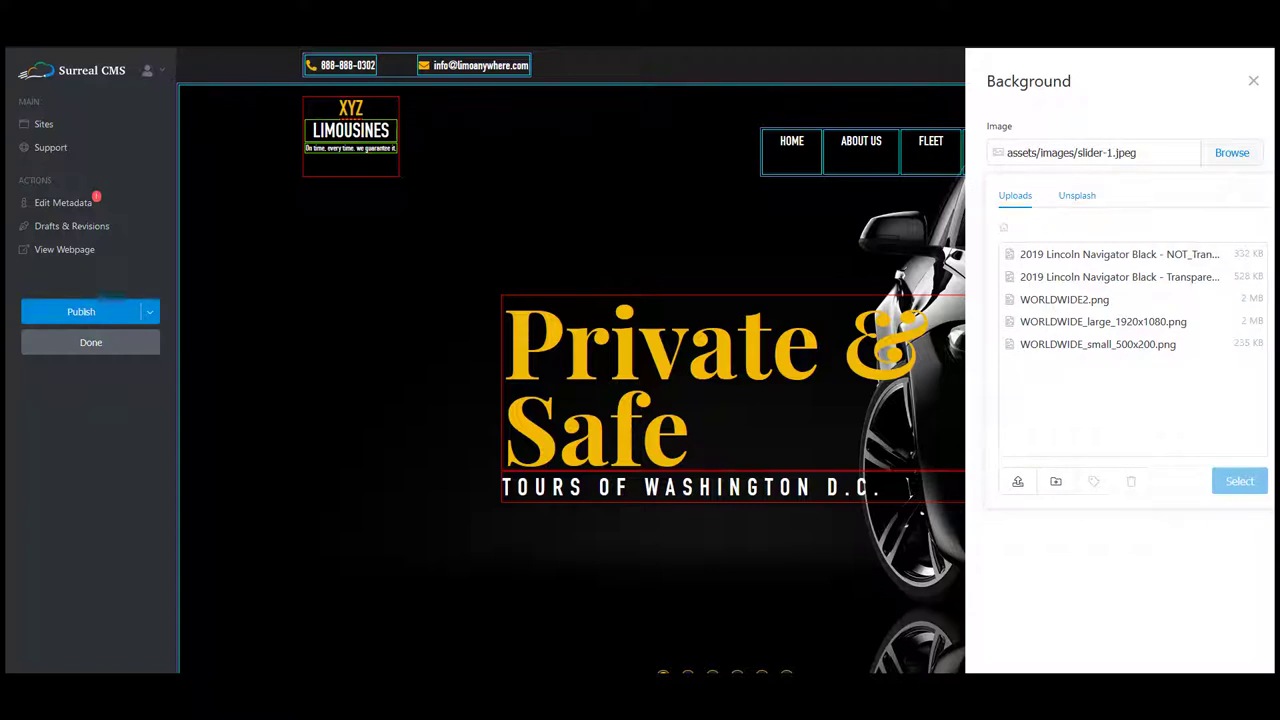
click(1088, 200)
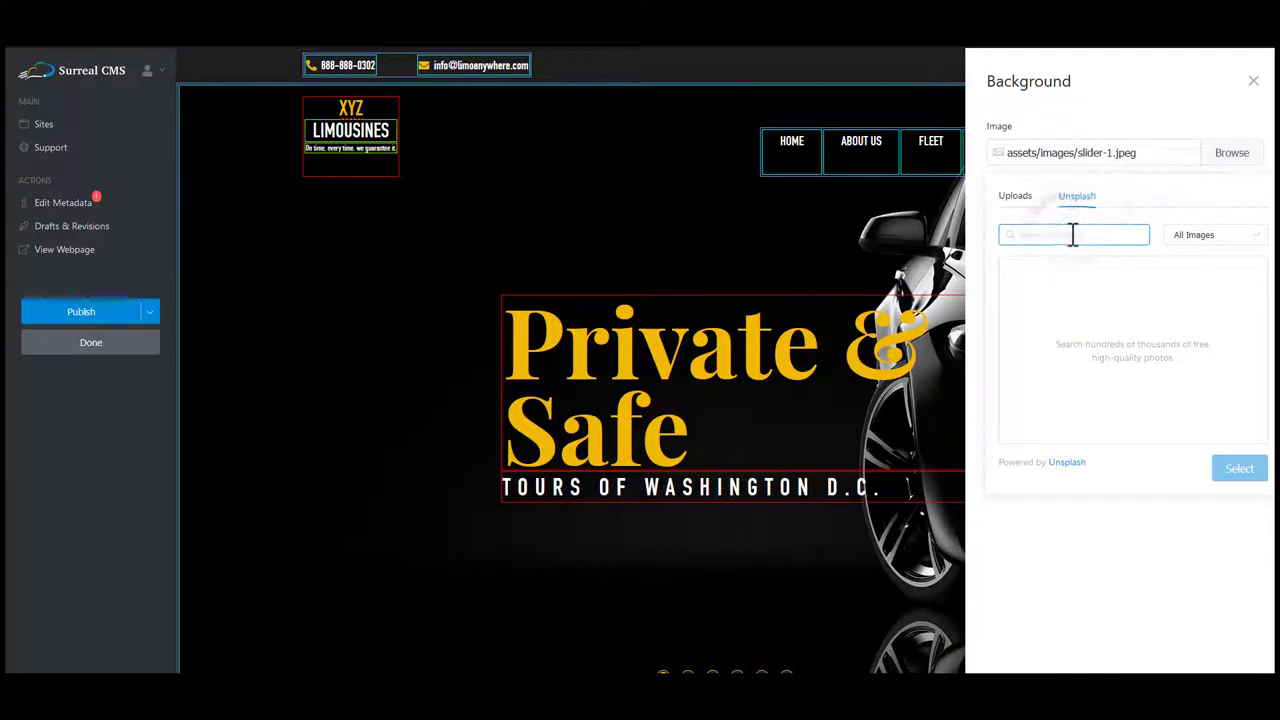
text(washin)
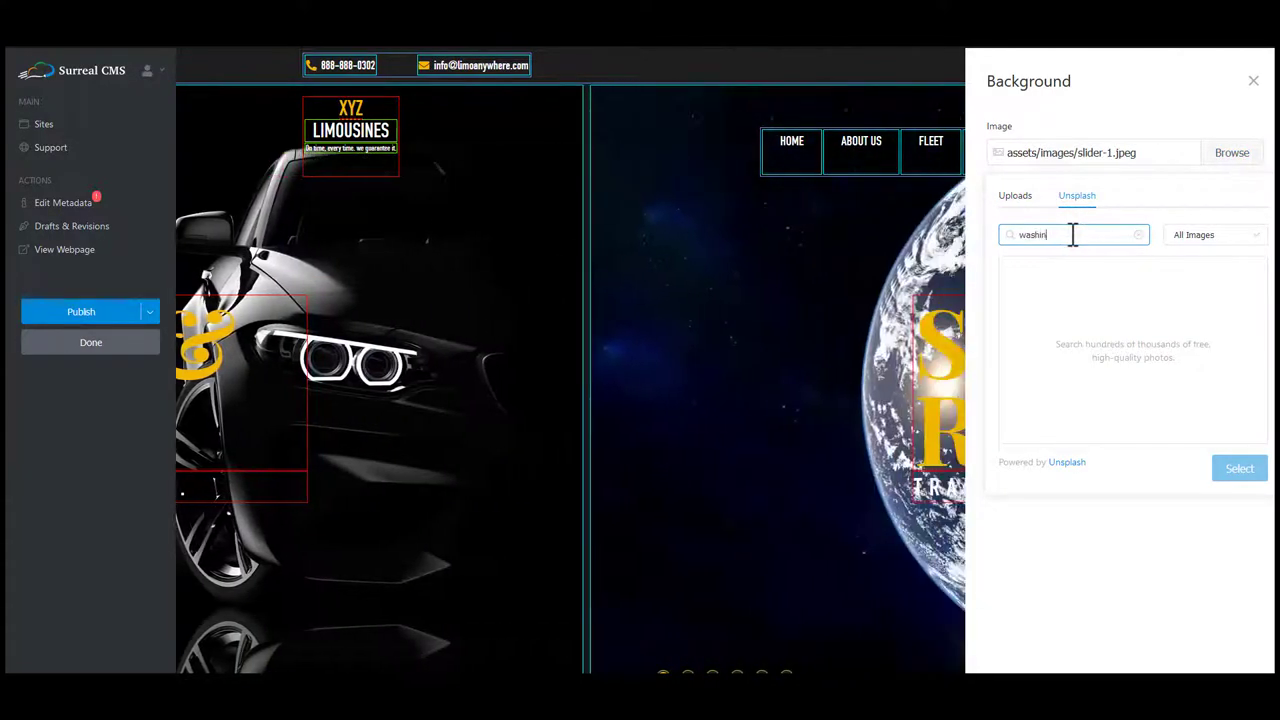
text(gton dc)
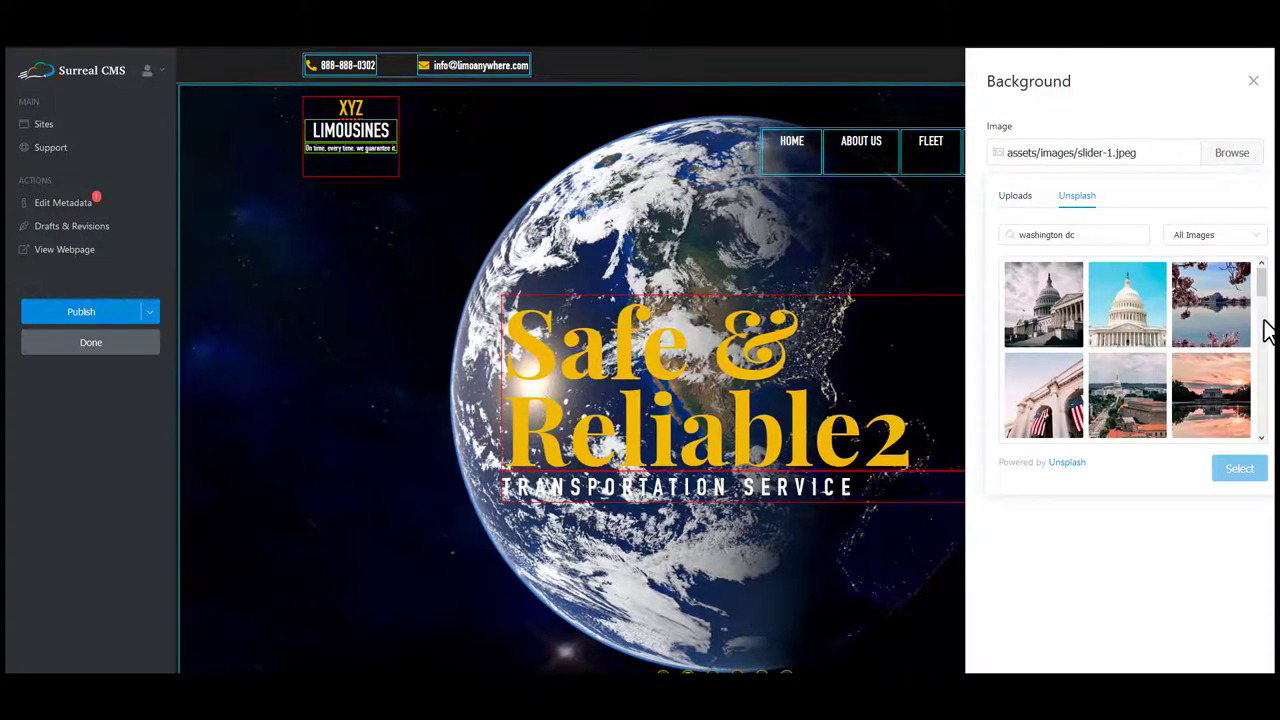
scroll(1262, 288, down, 3)
scroll(1240, 300, up, 3)
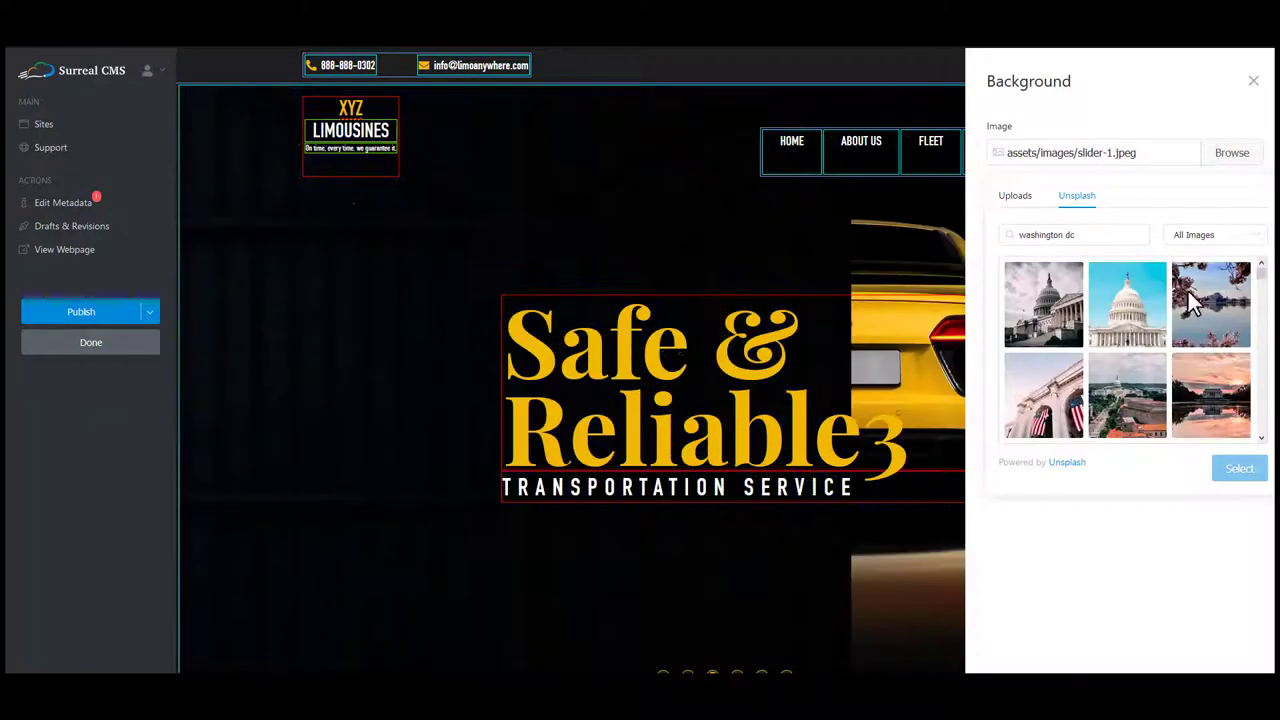
click(1221, 403)
click(1228, 470)
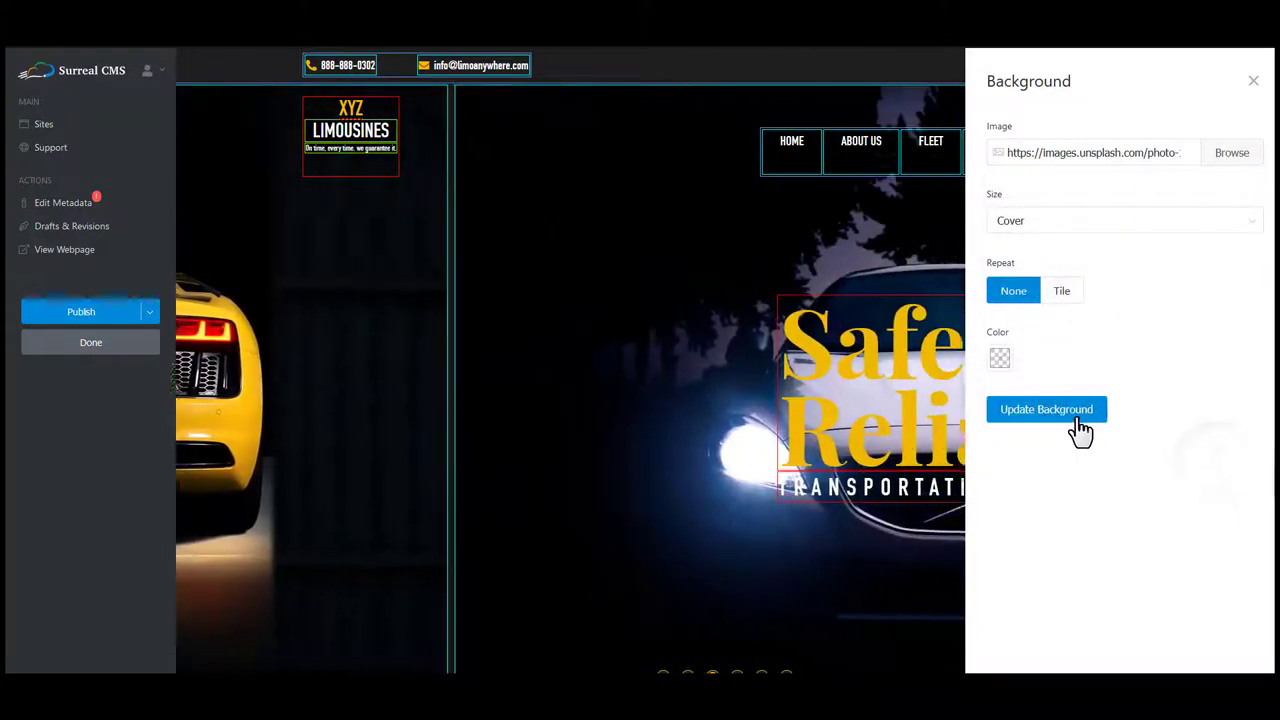
click(1063, 411)
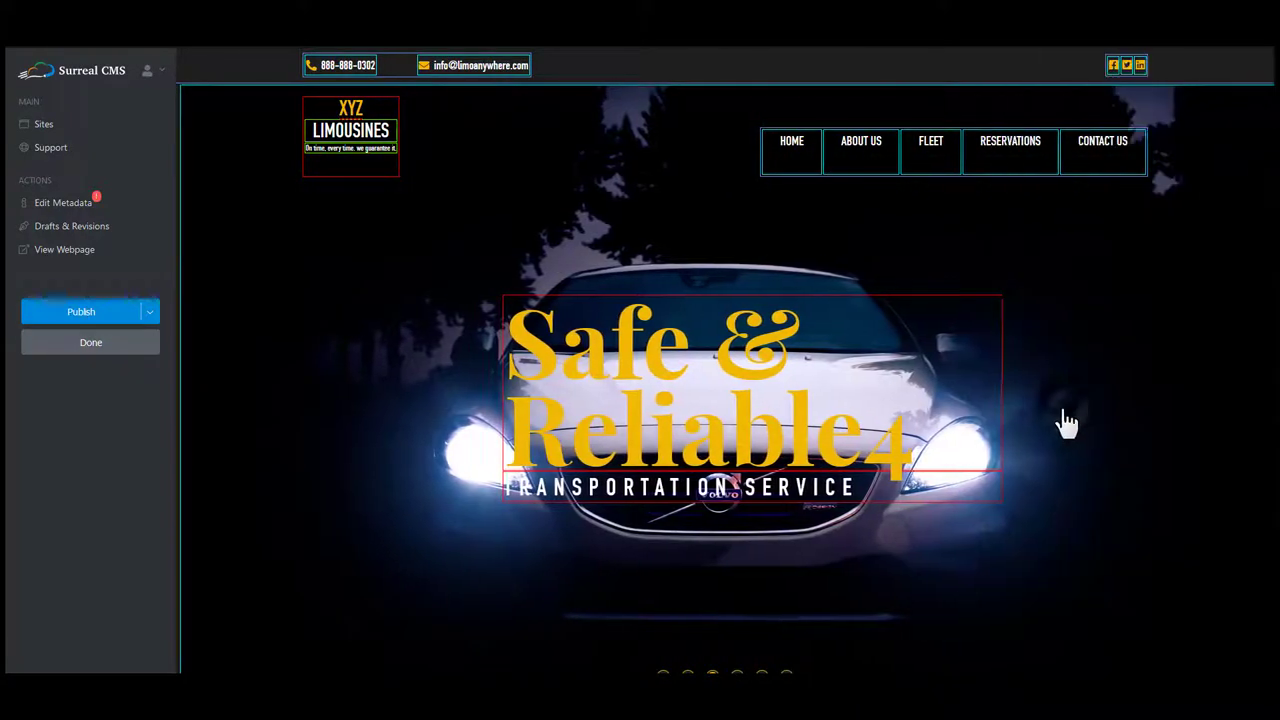
Step: Use the carousel dots to show the earth-background 'Worldwide' slide
click(661, 673)
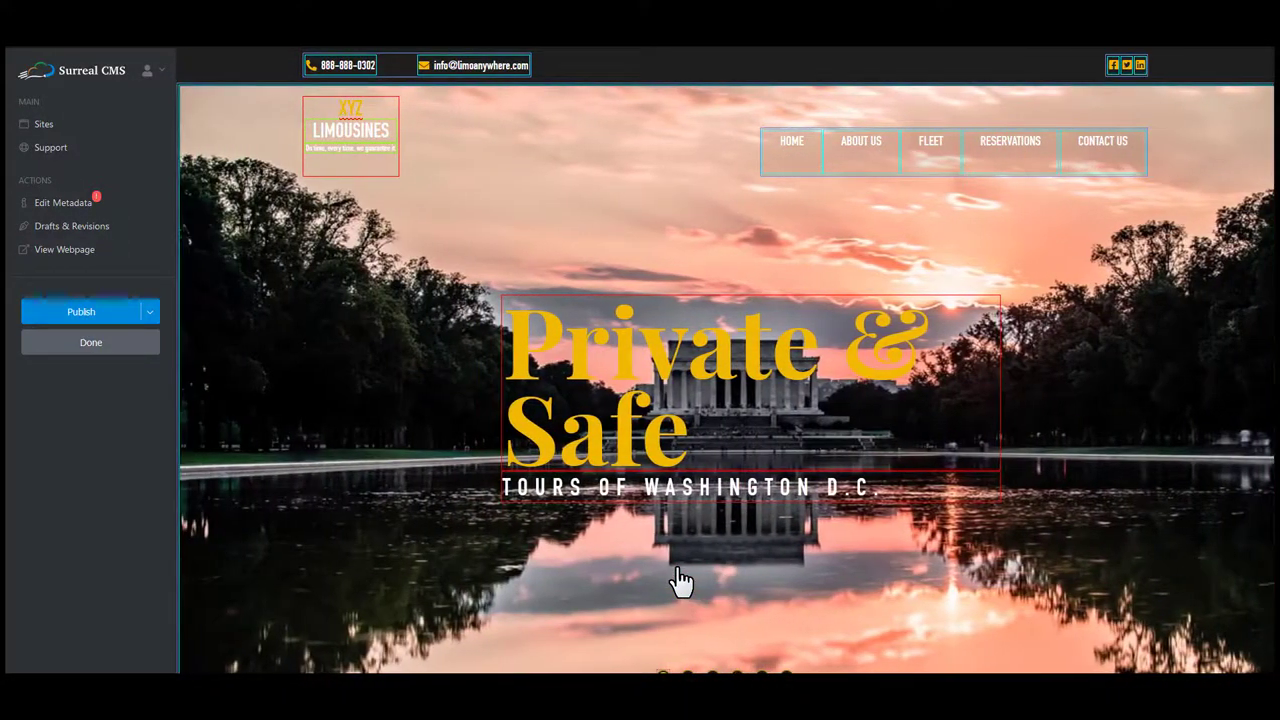
click(687, 671)
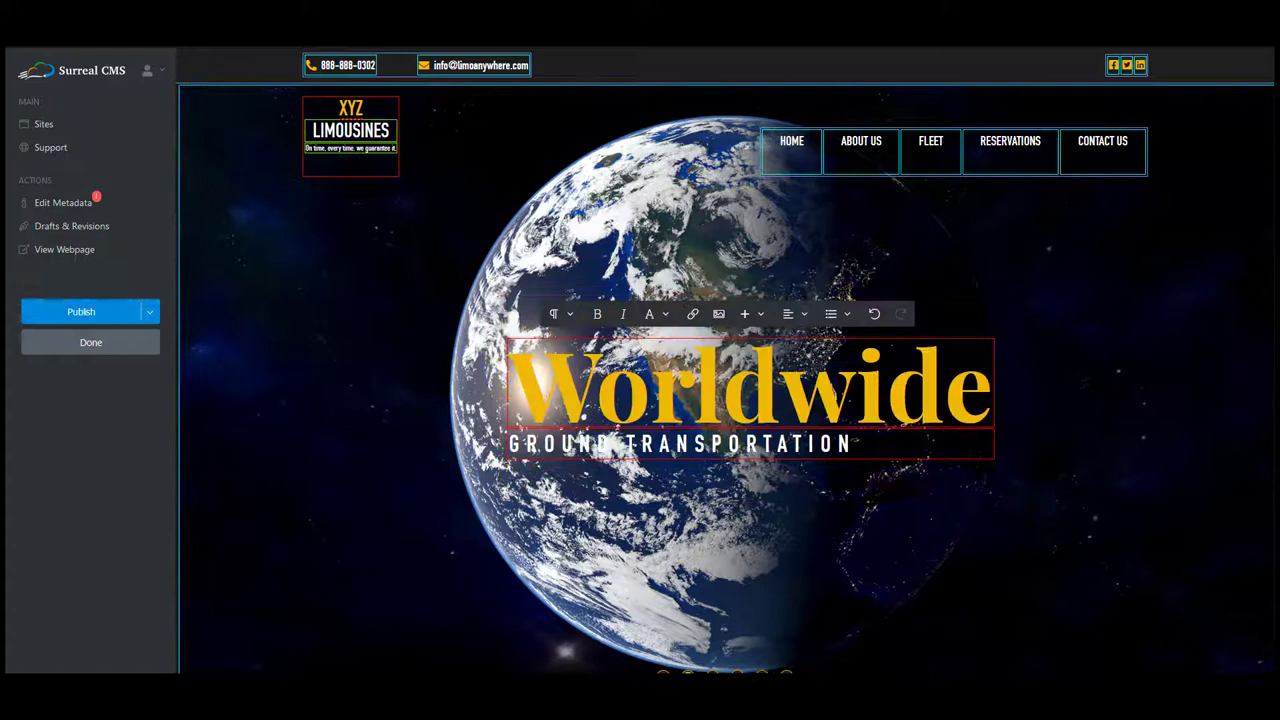
Step: Browse the Worldwide slide's background images in the Uploads library
click(416, 458)
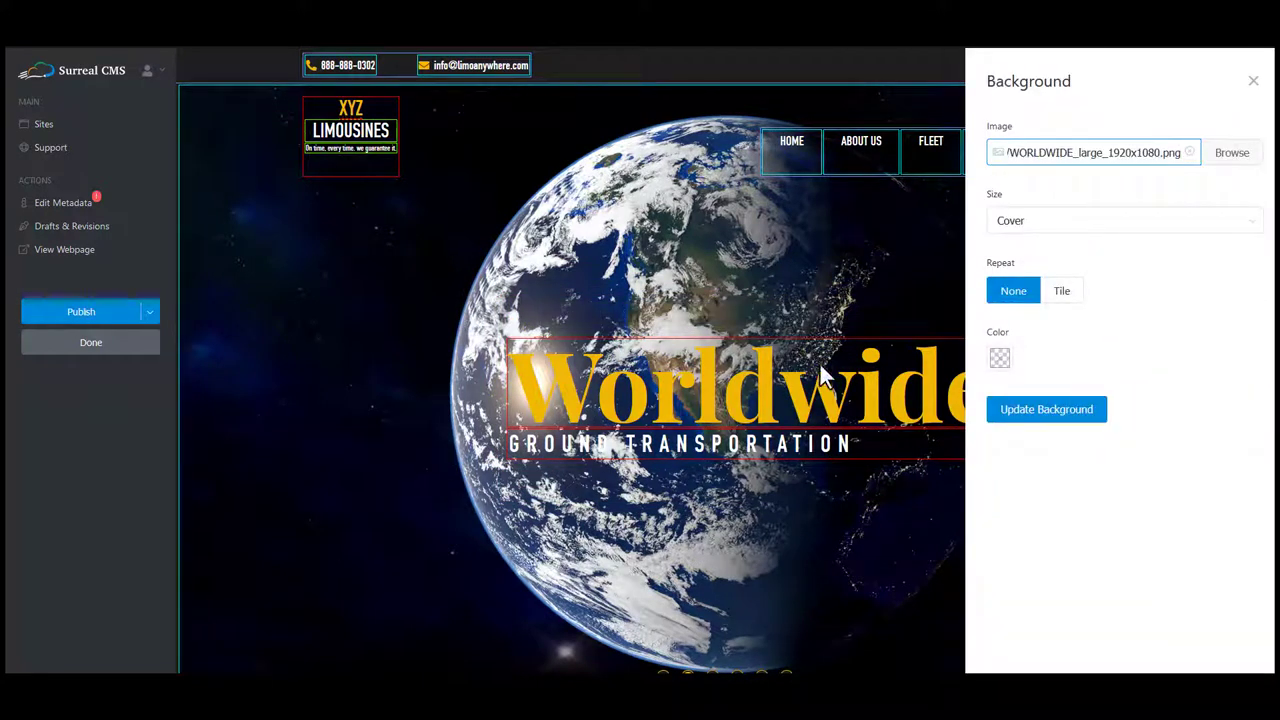
click(1245, 158)
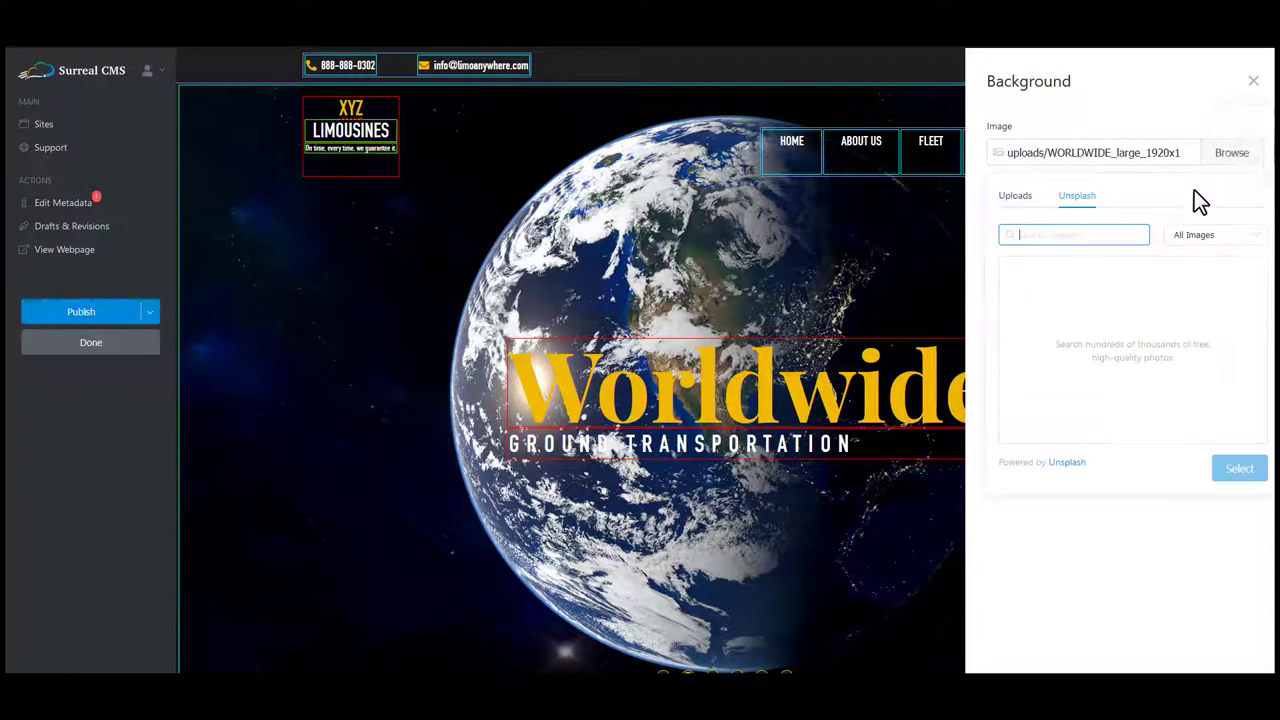
click(1015, 195)
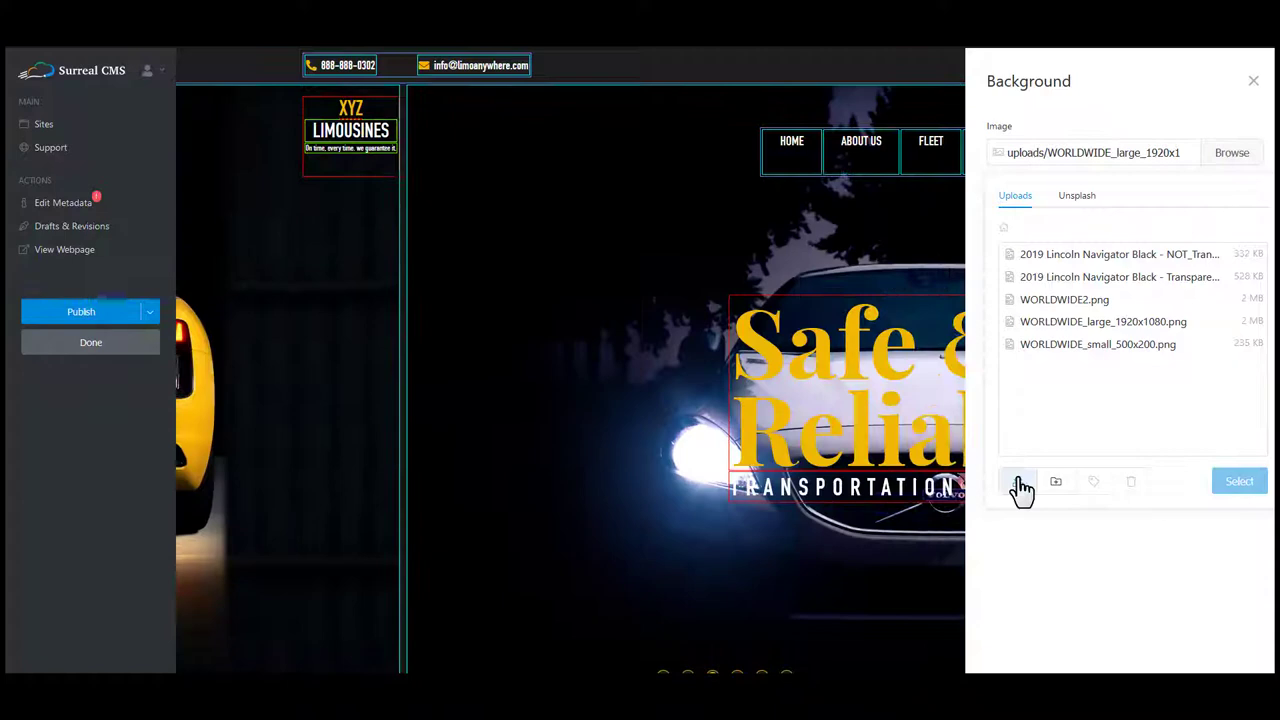
Step: Upload WORLDWIDE_large_1920x1080 from Downloads and apply it as the Worldwide slide background
click(1018, 483)
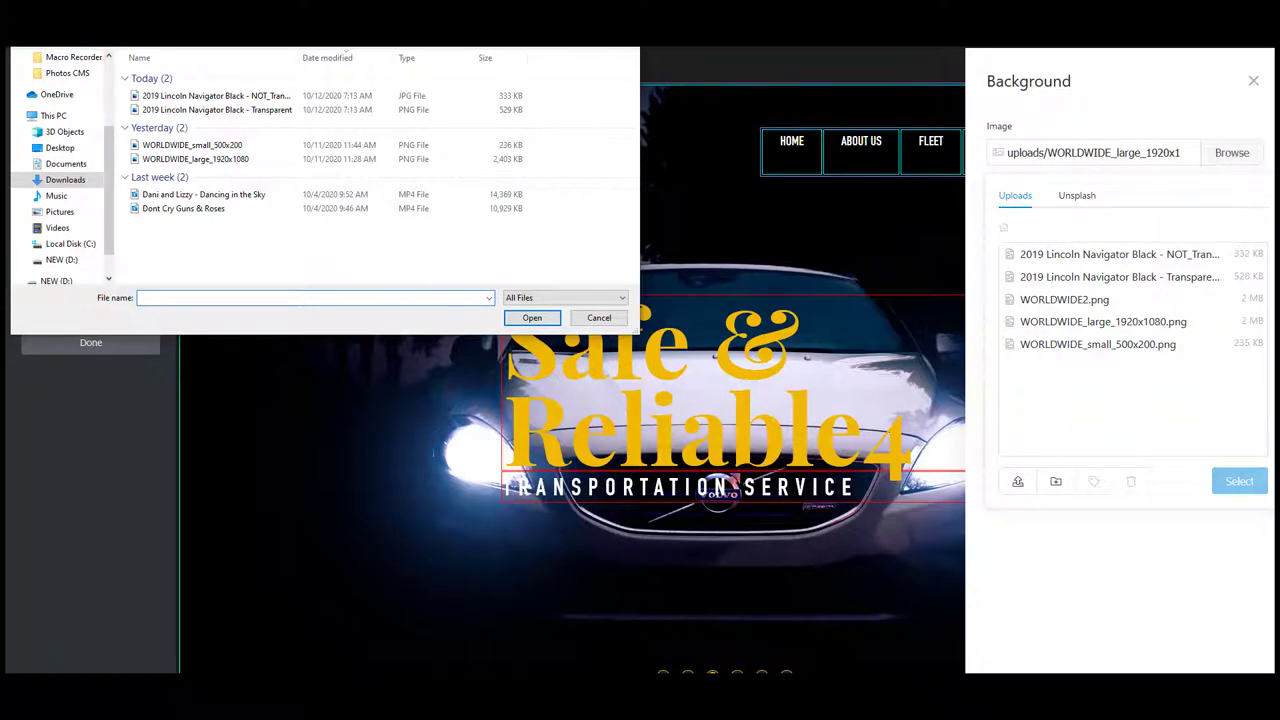
click(203, 159)
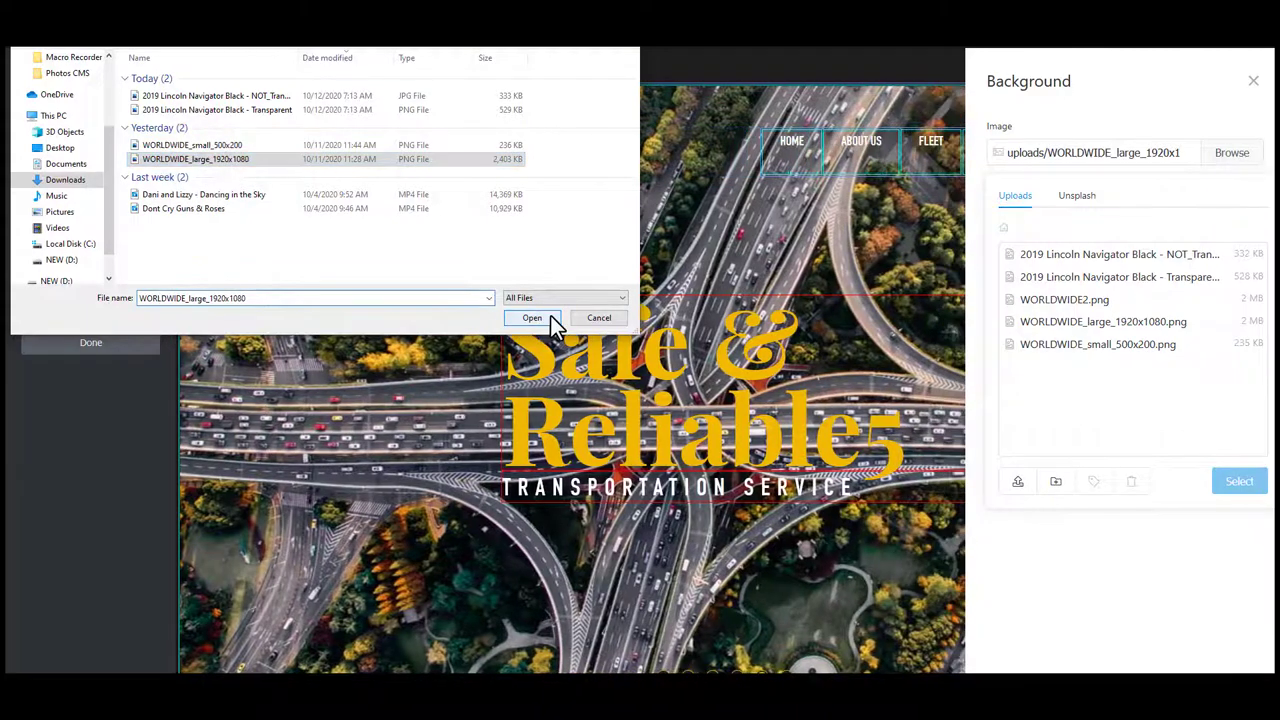
click(548, 317)
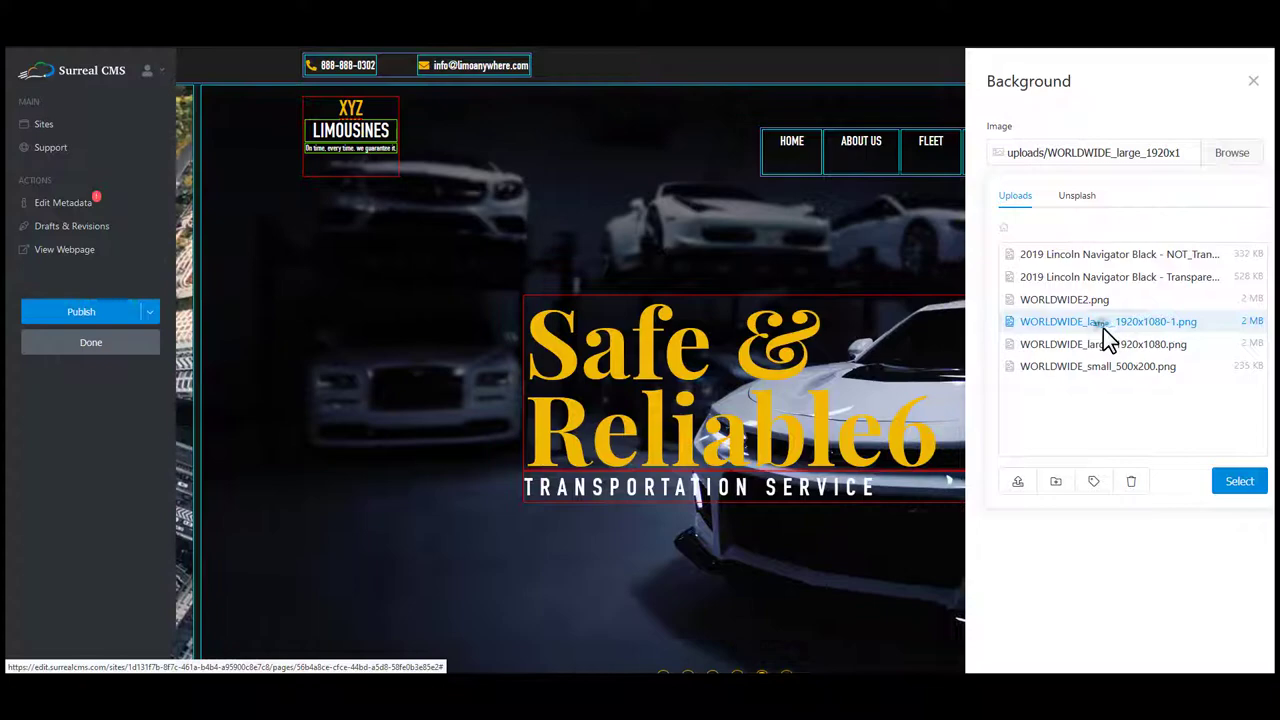
click(1236, 483)
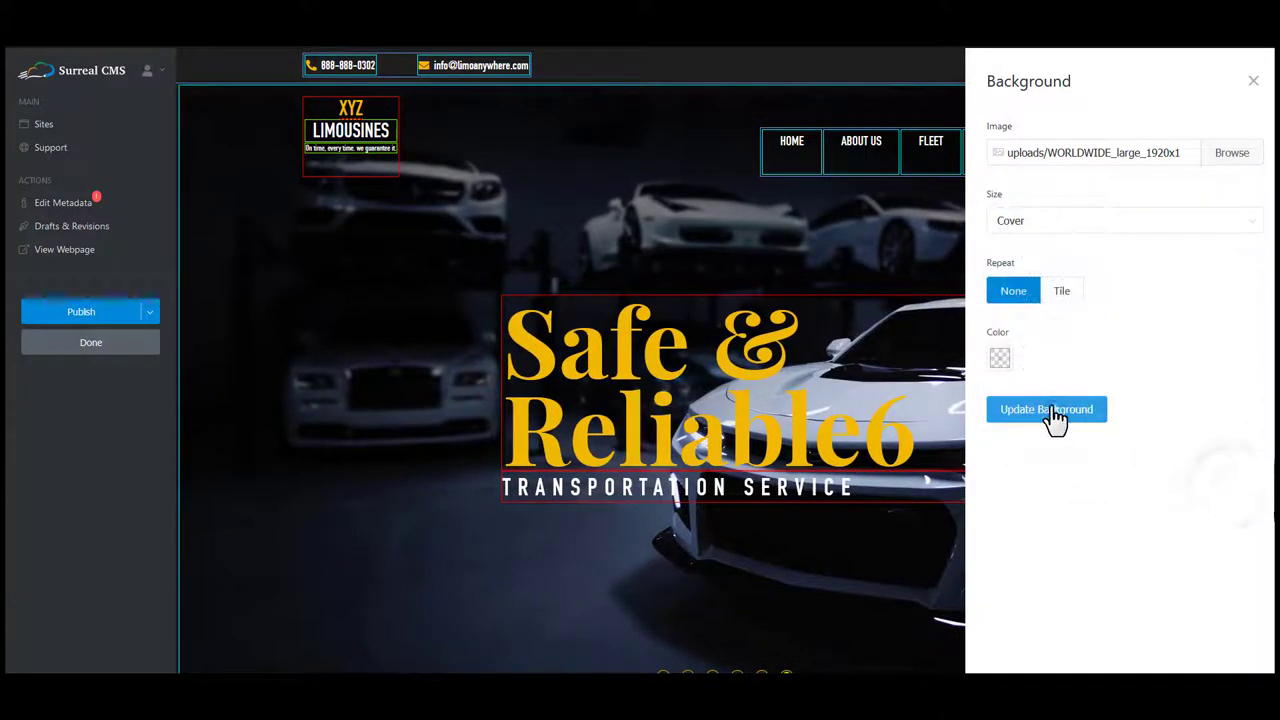
click(1050, 420)
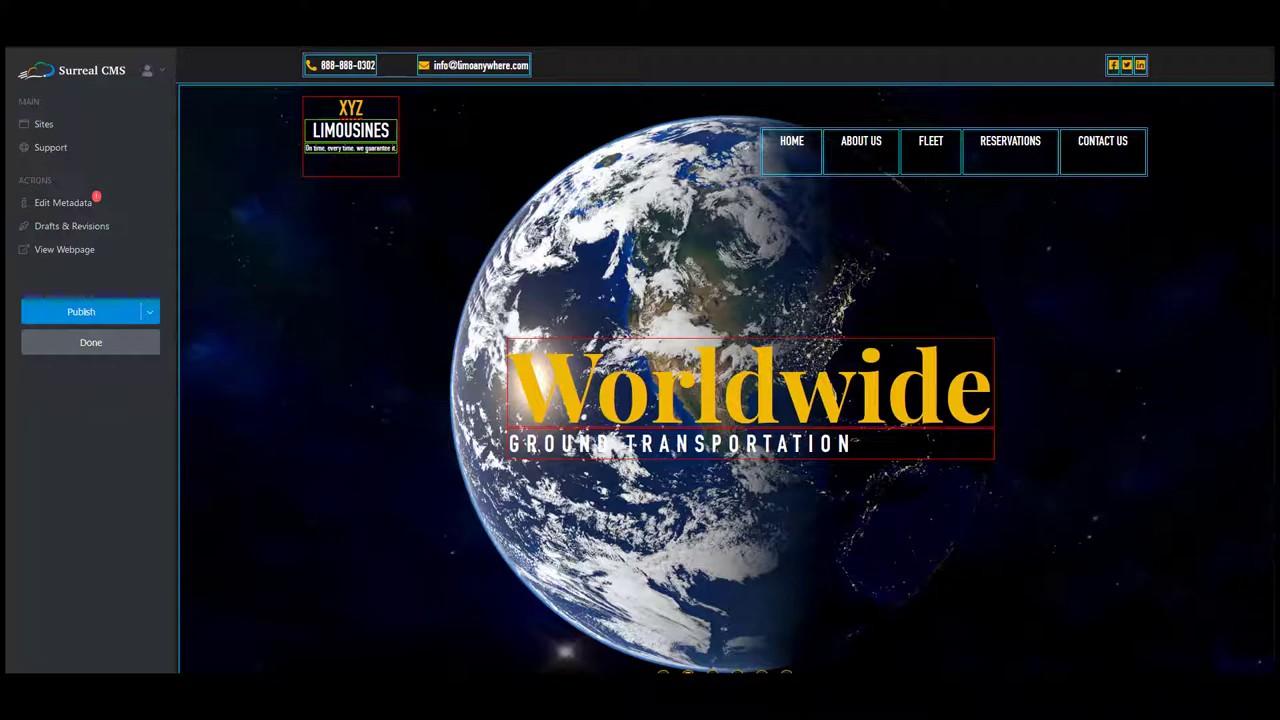
Step: Replace the Welcome section's car photo with the transparent 2019 Lincoln Navigator Black upload
scroll(725, 360, down, 10)
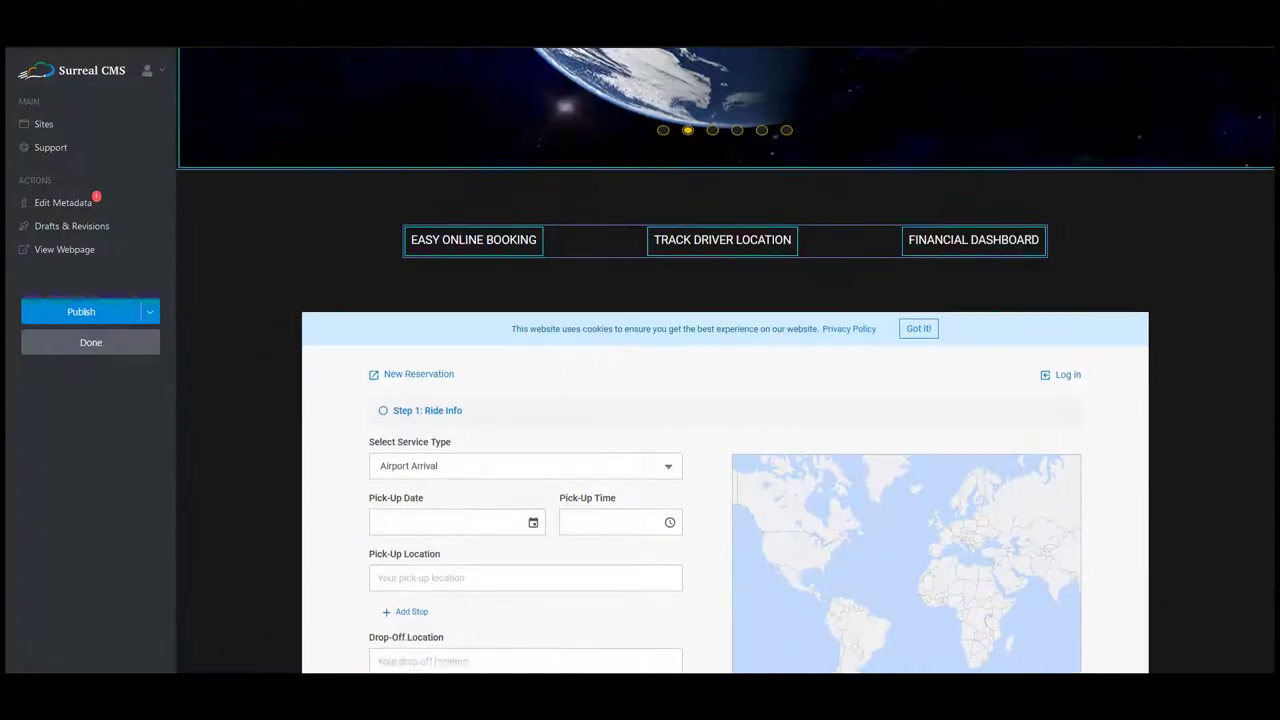
scroll(694, 580, down, 5)
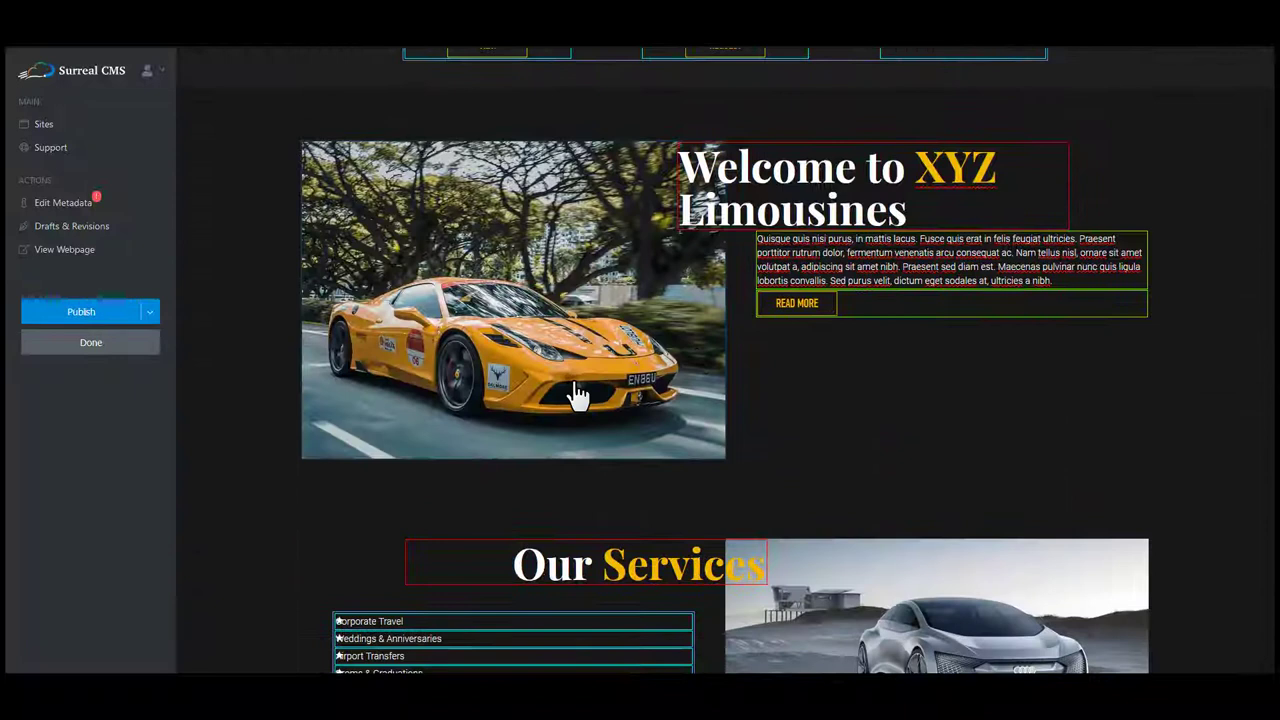
click(572, 392)
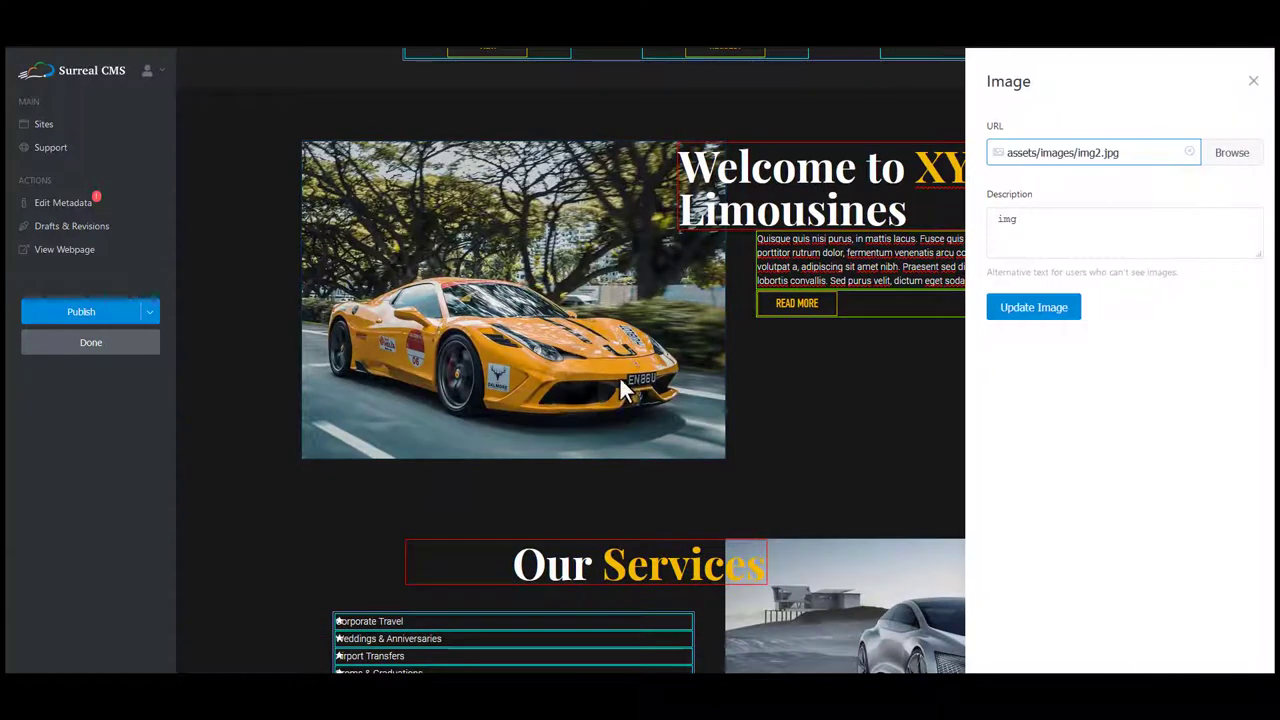
click(1235, 155)
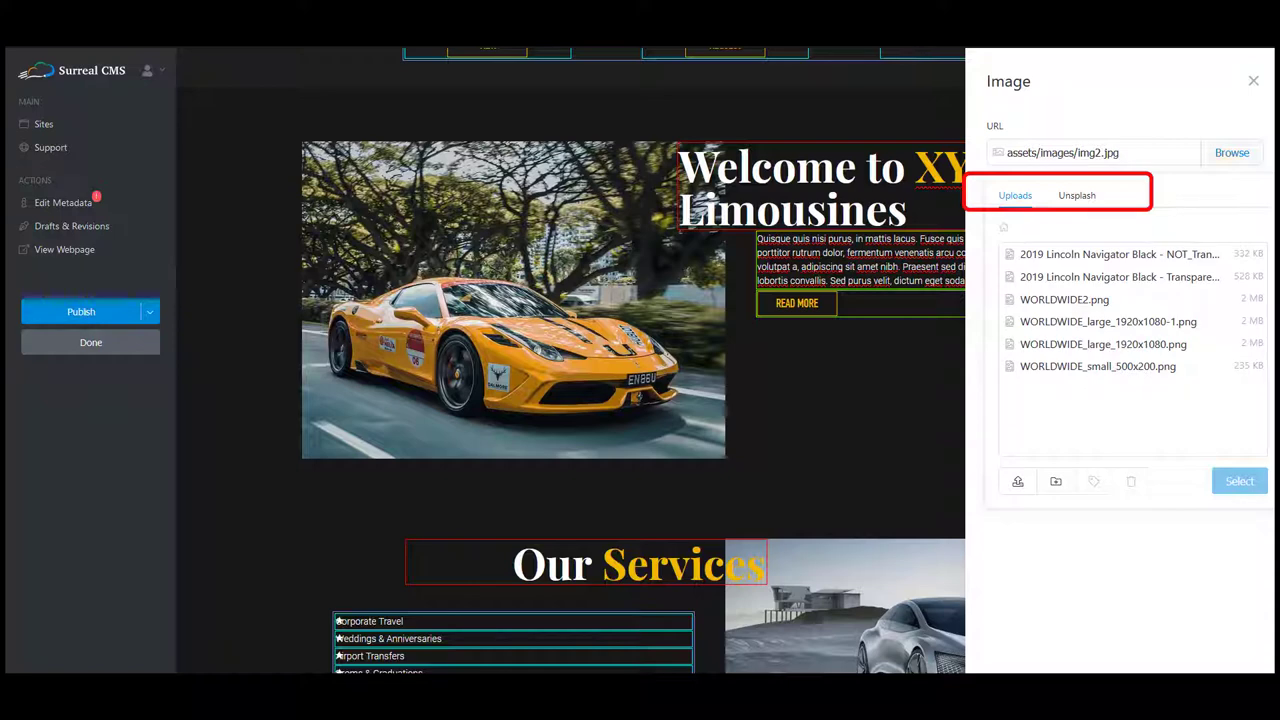
click(1120, 277)
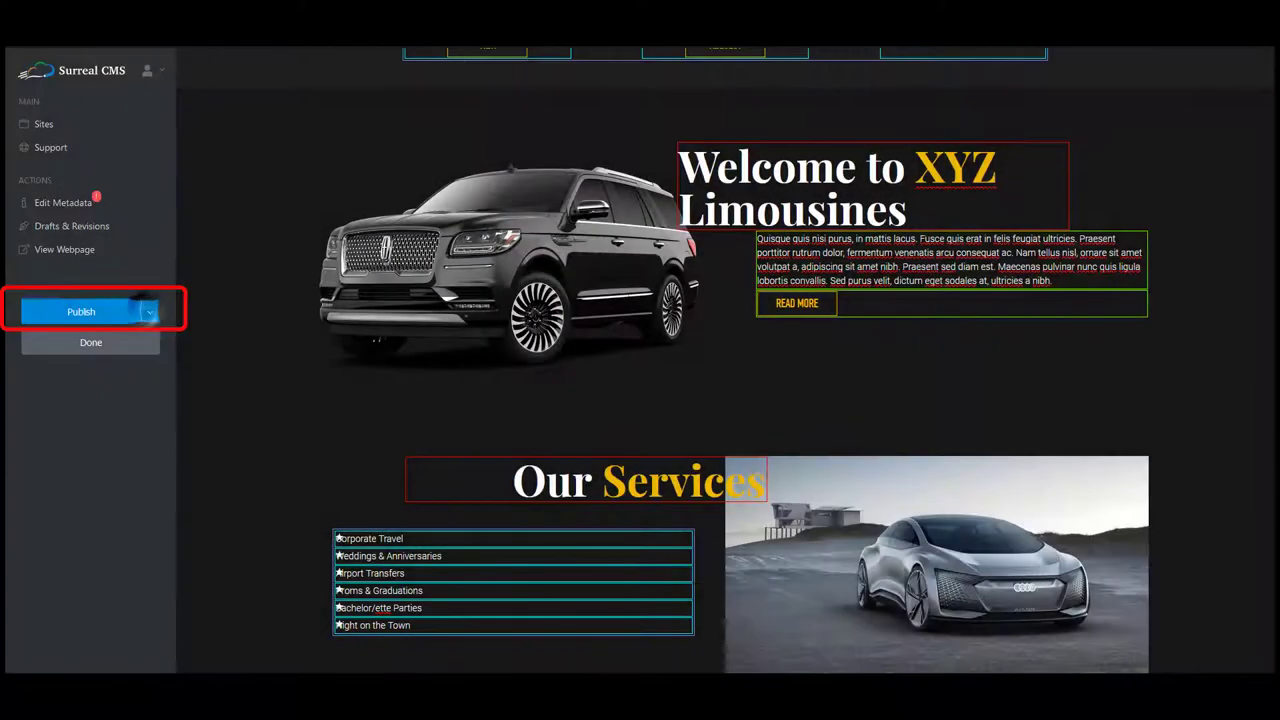
Step: Publish the edited homepage from the Publish menu (Shift+Ctrl+S)
click(149, 311)
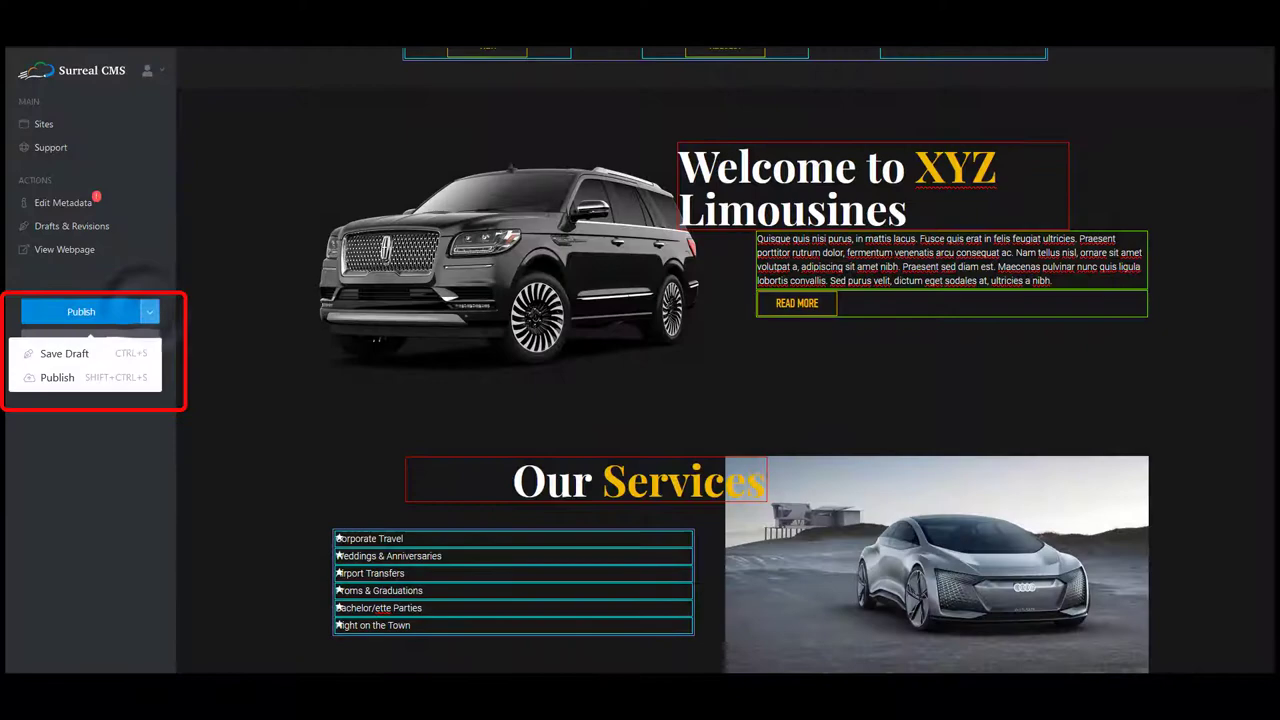
key(ctrl+shift+s)
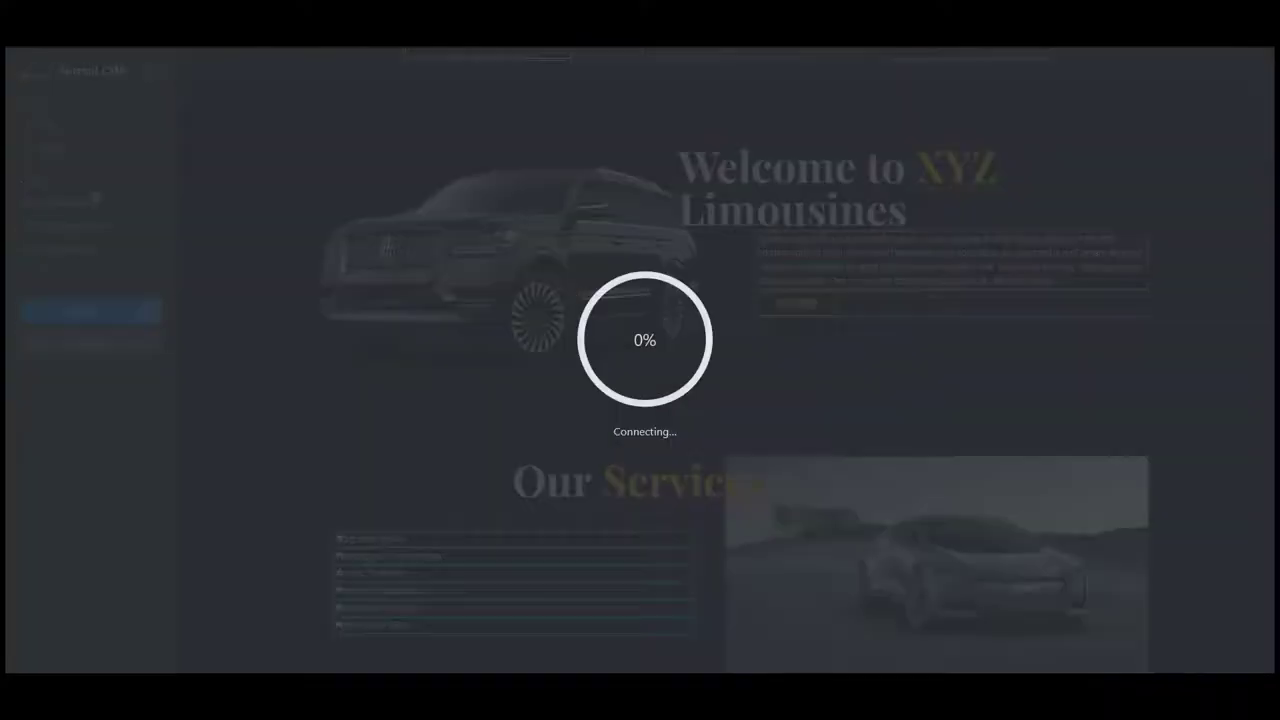